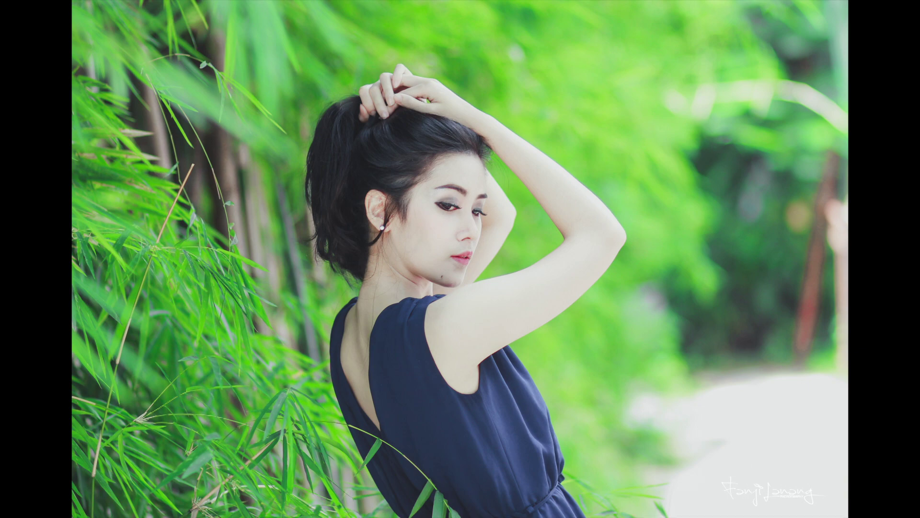
# - Dismiss the photo preview and launch Photoshop CC 2018 from the Dock
pyautogui.press('space')
pyautogui.click(498, 493)
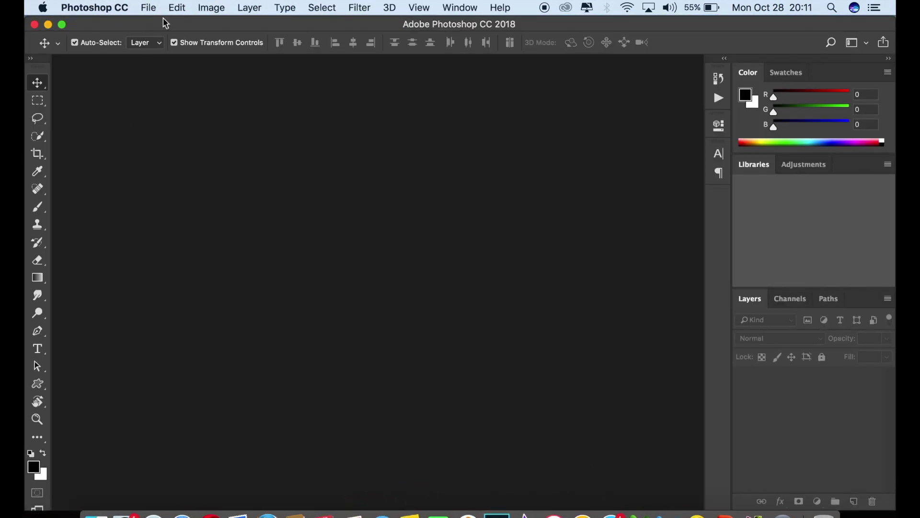
# - Open the photo IMG_0050.JPG
pyautogui.click(148, 8)
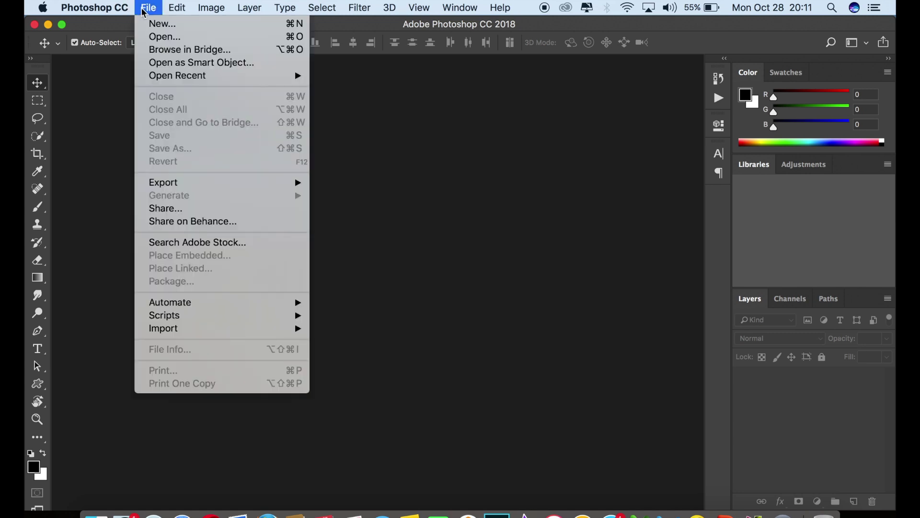
pyautogui.click(159, 37)
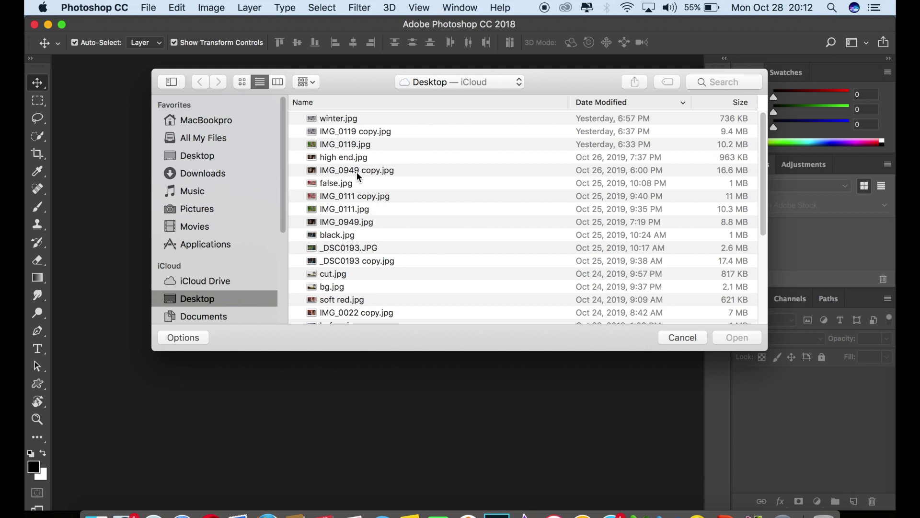
pyautogui.scroll(-5, 702, 166)
pyautogui.click(570, 306)
pyautogui.click(714, 342)
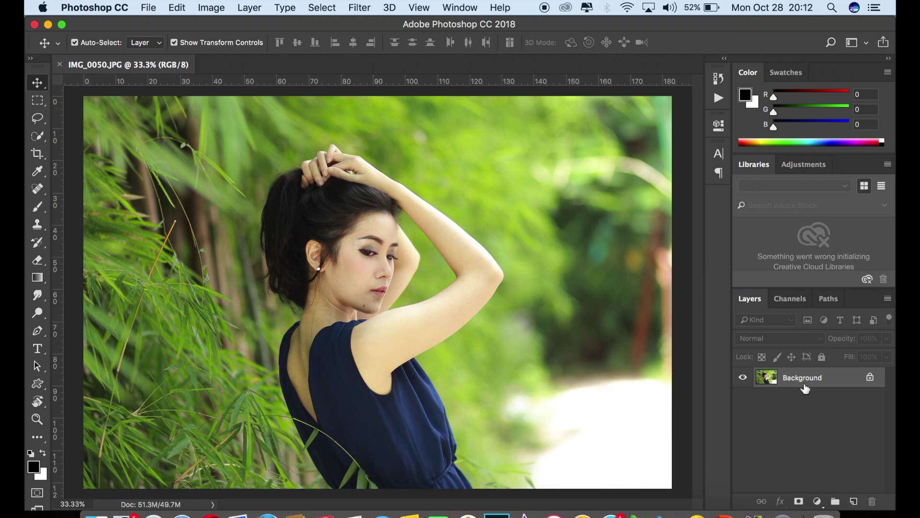
# - Duplicate the Background layer and cool its Temperature to -14 in the Camera Raw filter
pyautogui.moveTo(805, 388); pyautogui.dragTo(851, 492)
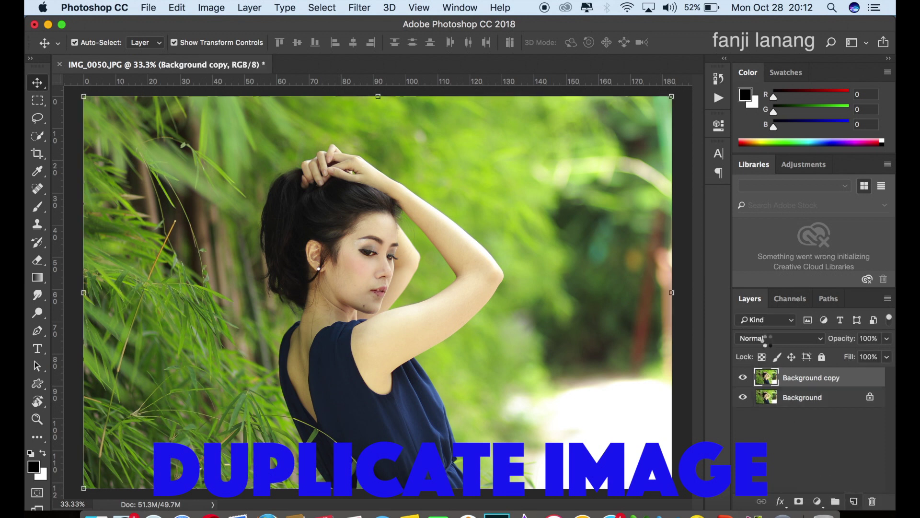
pyautogui.click(364, 8)
pyautogui.click(379, 91)
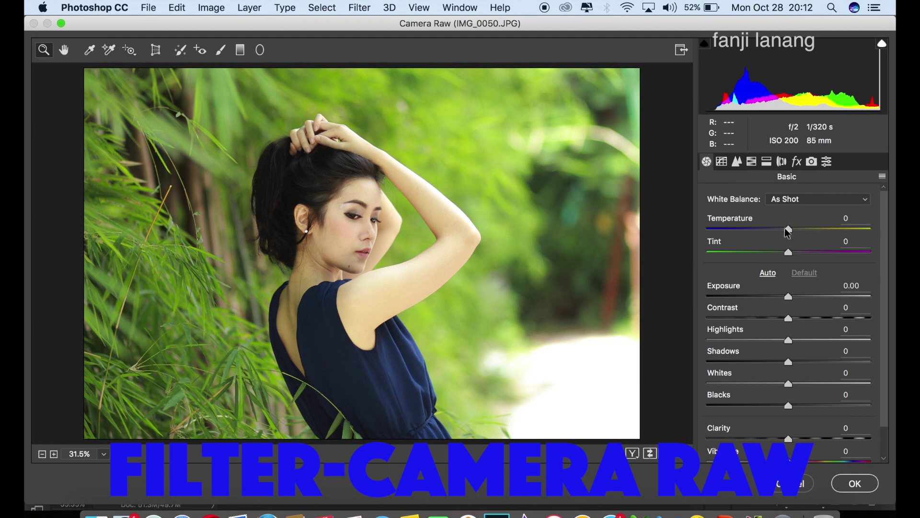
pyautogui.moveTo(789, 229); pyautogui.dragTo(775, 233)
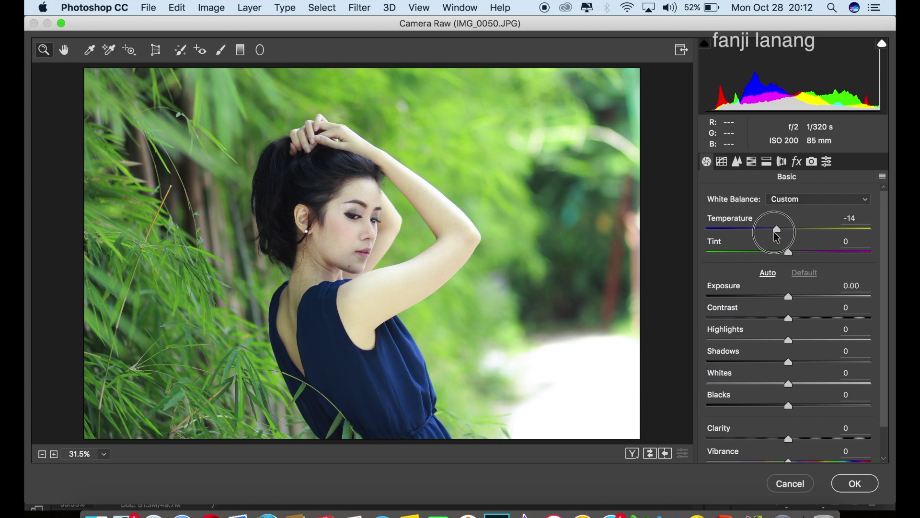
# - Adjust Basic sliders: Temperature -15, Tint +3, Exposure -0.15, Highlights -50, Shadows +30, Whites -25, Blacks +25
pyautogui.moveTo(776, 236); pyautogui.dragTo(797, 257)
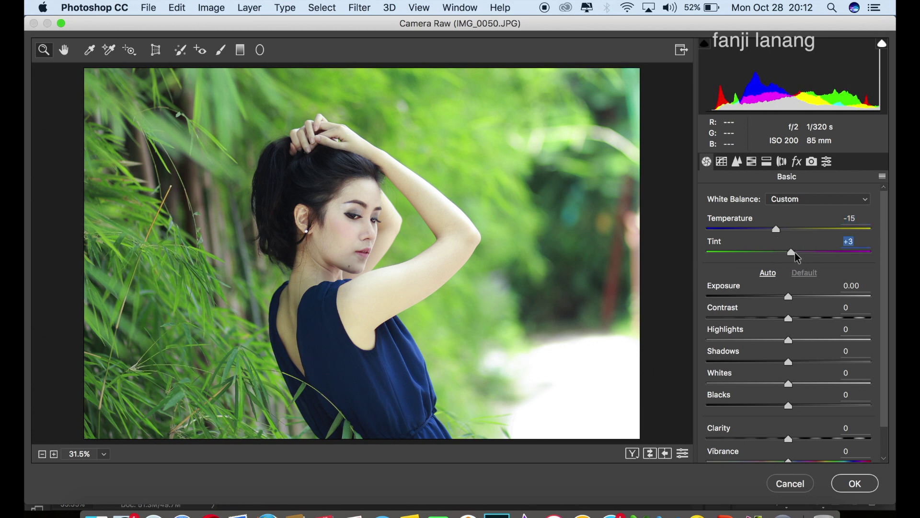
pyautogui.moveTo(789, 297); pyautogui.dragTo(785, 299)
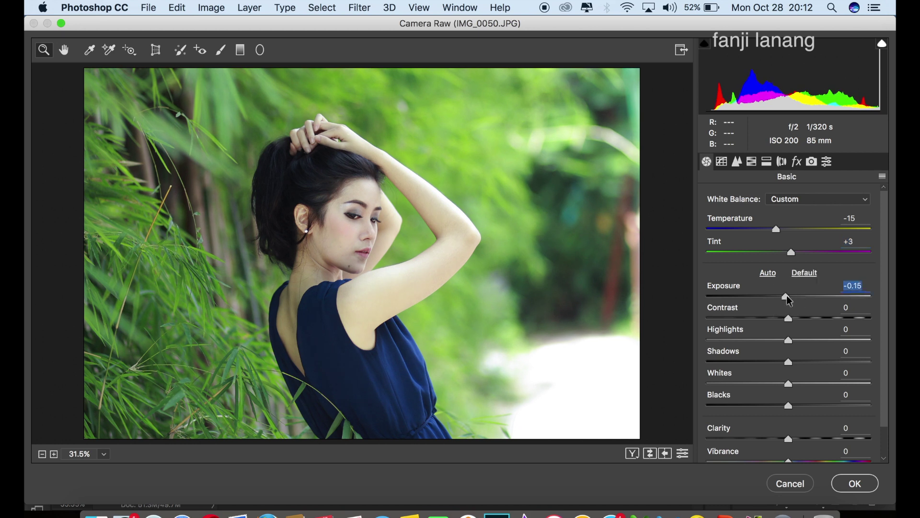
pyautogui.moveTo(786, 345); pyautogui.dragTo(751, 346)
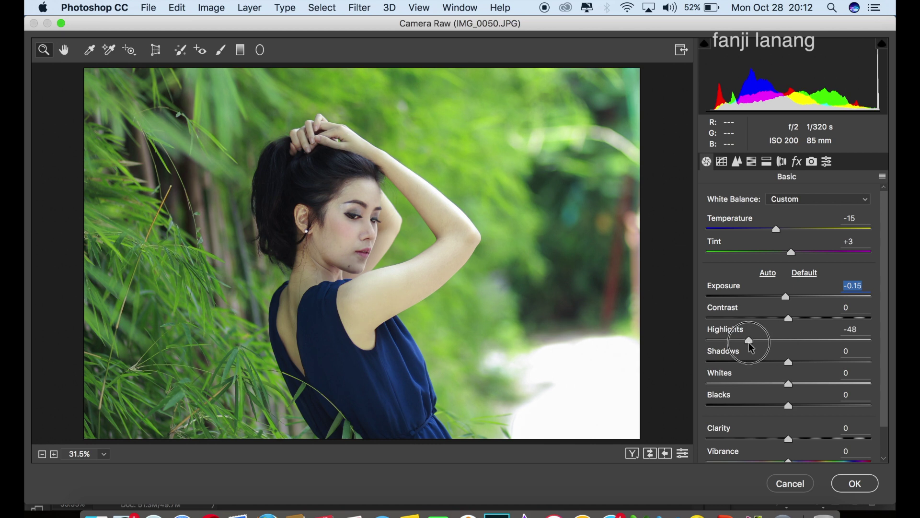
pyautogui.moveTo(752, 346); pyautogui.dragTo(748, 346)
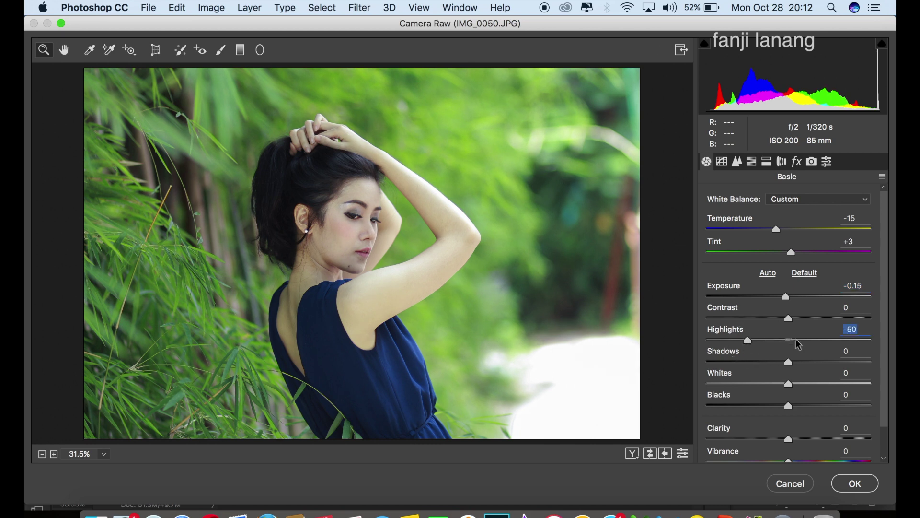
pyautogui.moveTo(805, 363); pyautogui.dragTo(813, 364)
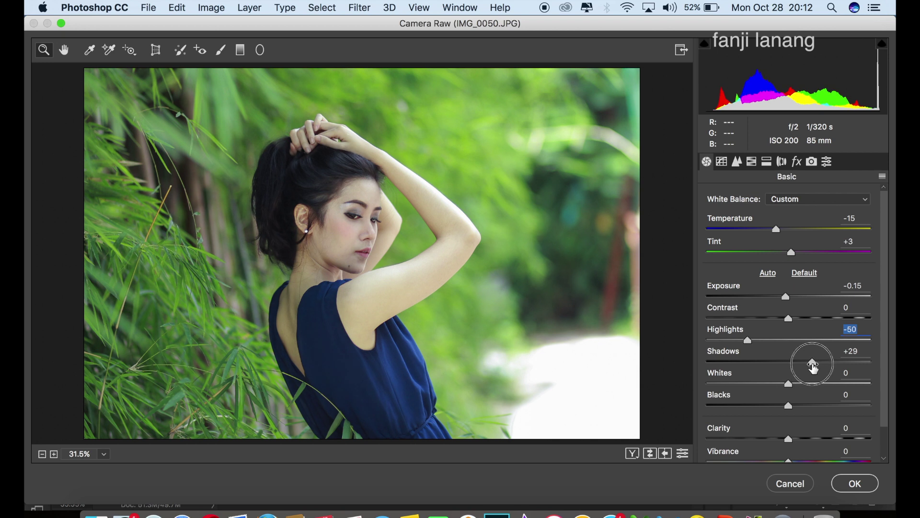
pyautogui.moveTo(814, 366); pyautogui.dragTo(813, 366)
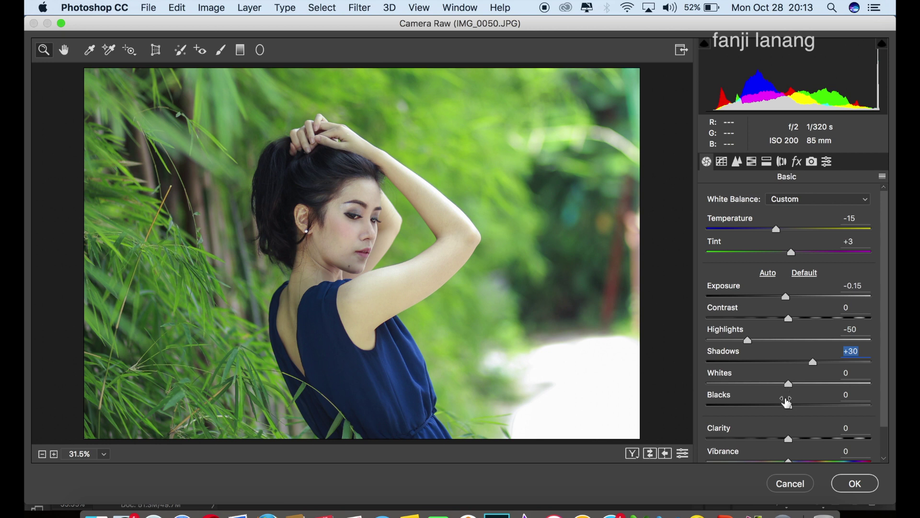
pyautogui.moveTo(794, 386)
pyautogui.mouseDown()
pyautogui.moveTo(764, 391)
pyautogui.moveTo(769, 398)
pyautogui.mouseUp()
pyautogui.click(809, 406)
pyautogui.moveTo(810, 408); pyautogui.dragTo(810, 408)
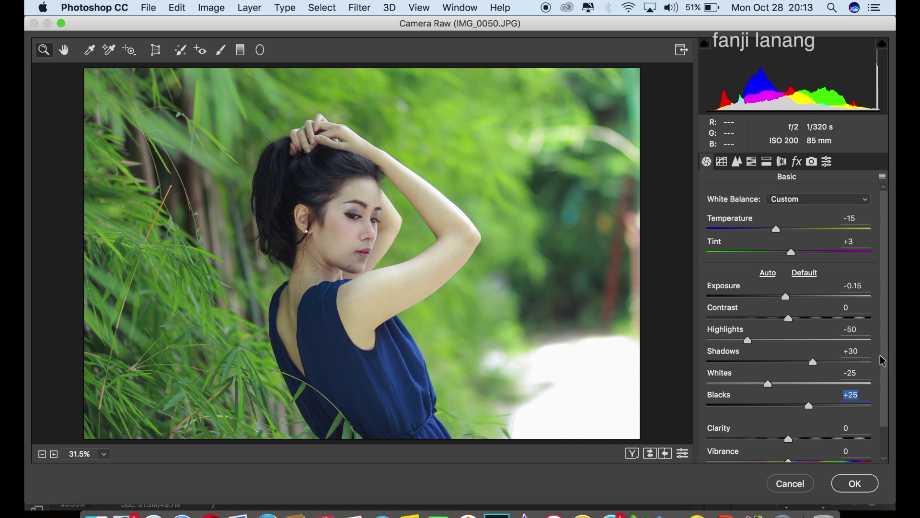
# - In the Basic panel, set Clarity +4, Vibrance +52 and Saturation +3
pyautogui.scroll(-2, 878, 433)
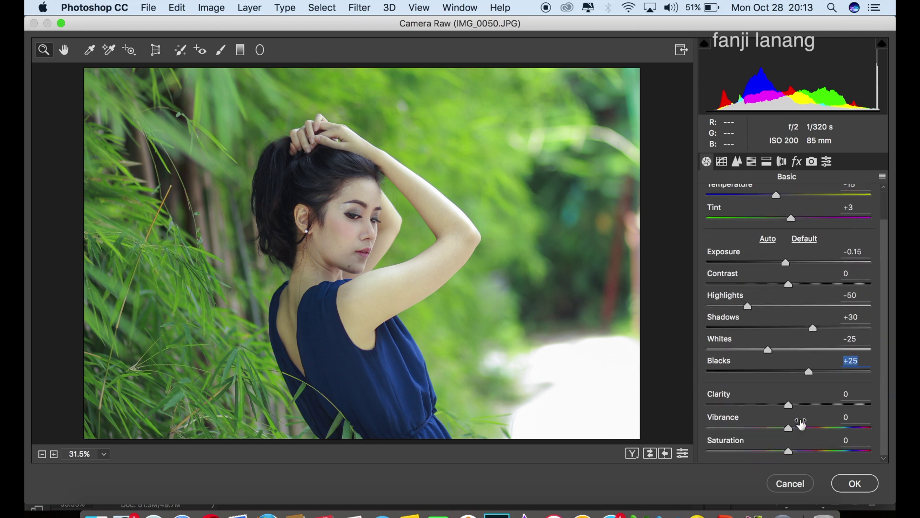
pyautogui.moveTo(791, 407); pyautogui.dragTo(832, 431)
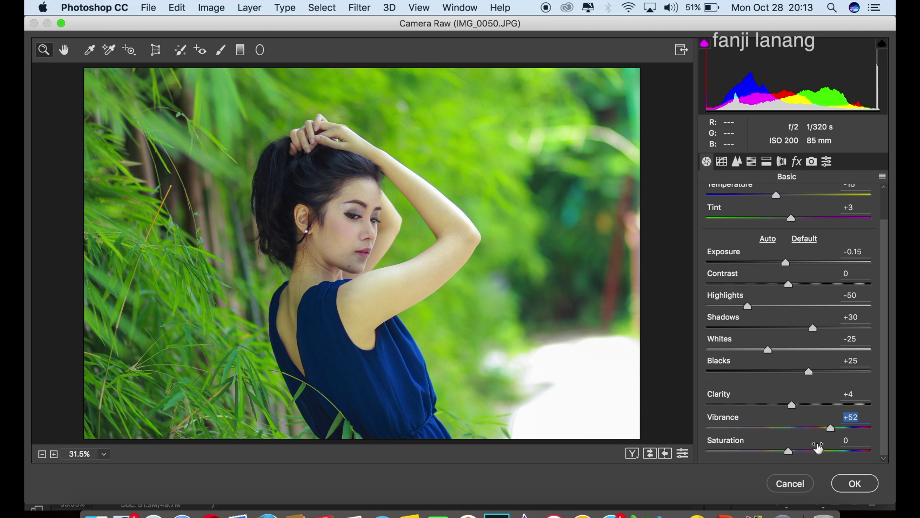
pyautogui.moveTo(789, 452); pyautogui.dragTo(795, 457)
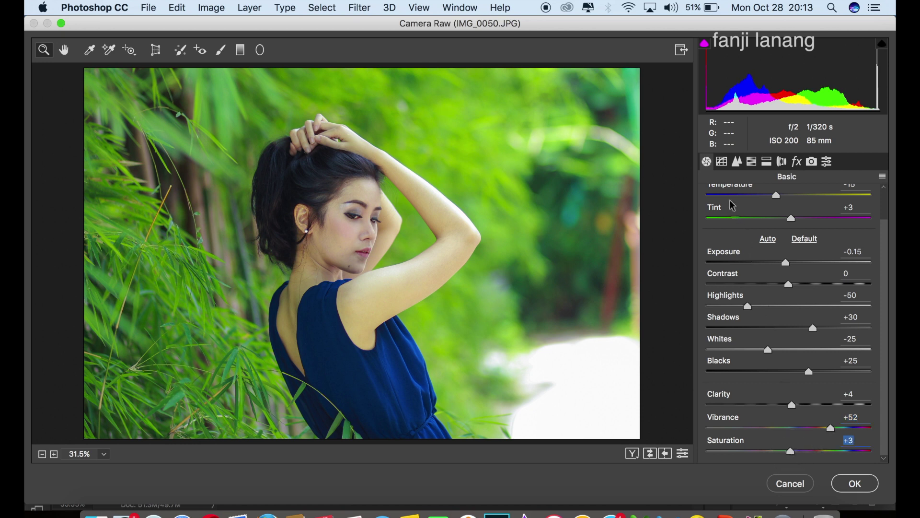
# - On the Parametric Tone Curve, set Highlights +13, Lights +8, Darks +20 and Shadows -27
pyautogui.click(721, 162)
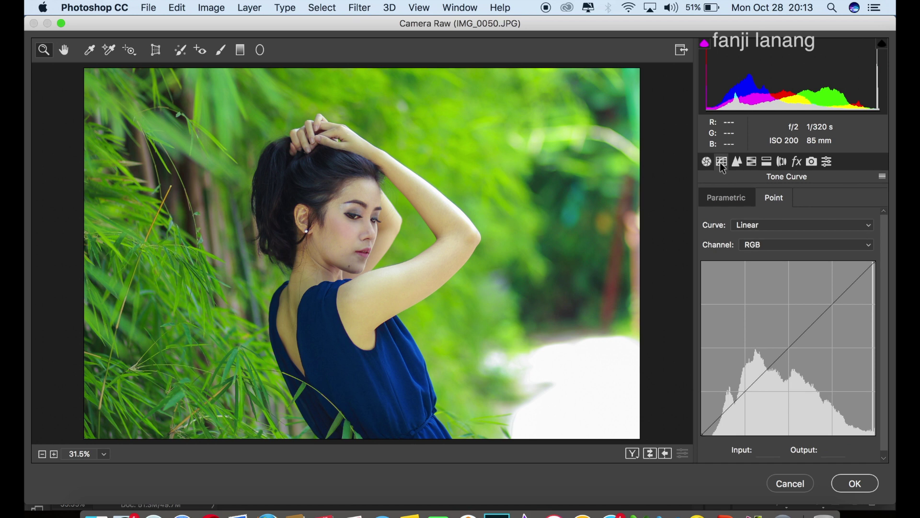
pyautogui.click(724, 202)
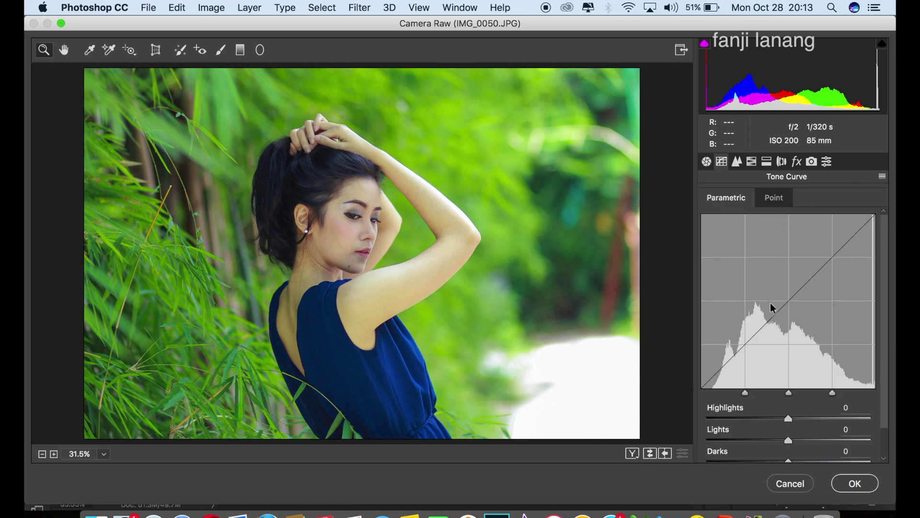
pyautogui.moveTo(796, 419); pyautogui.dragTo(798, 450)
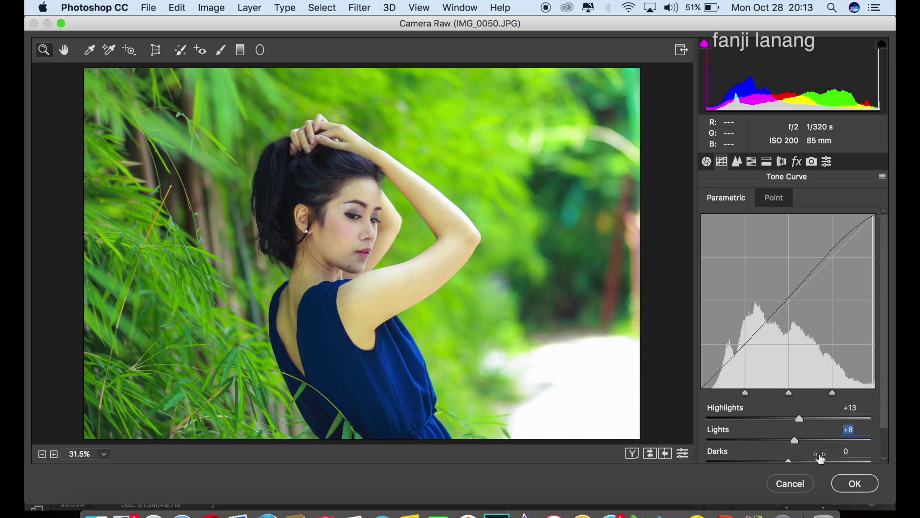
pyautogui.scroll(-2, 815, 450)
pyautogui.moveTo(808, 437); pyautogui.dragTo(809, 437)
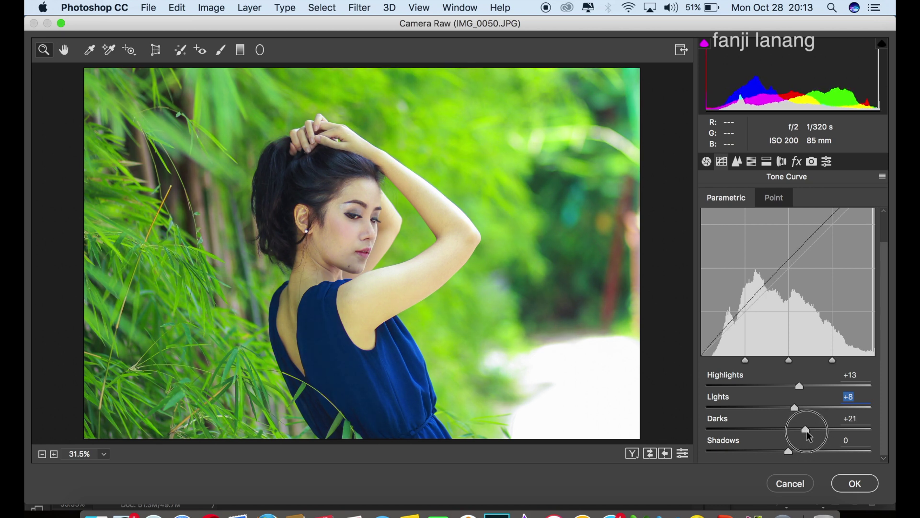
pyautogui.moveTo(809, 436); pyautogui.dragTo(771, 452)
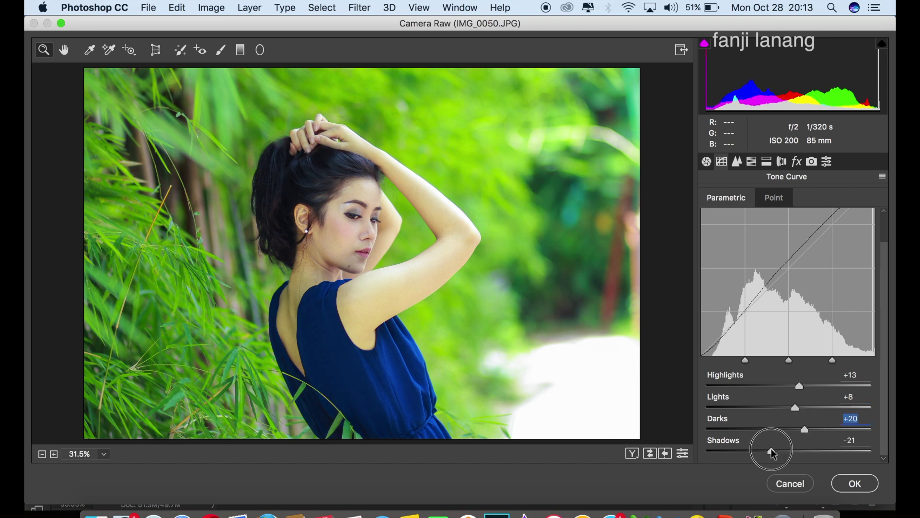
pyautogui.moveTo(772, 450); pyautogui.dragTo(767, 451)
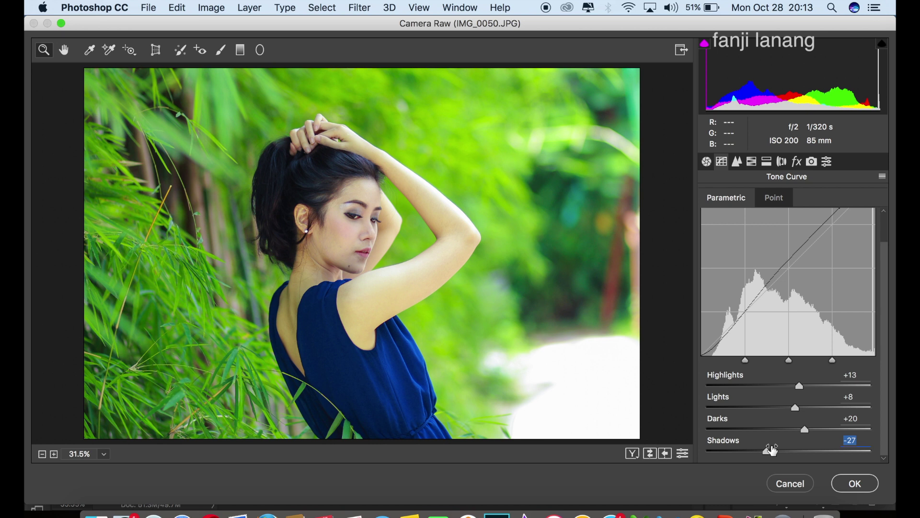
# - Build a Point tone curve with points 55→64, 193→201 and the white endpoint at 235
pyautogui.click(772, 200)
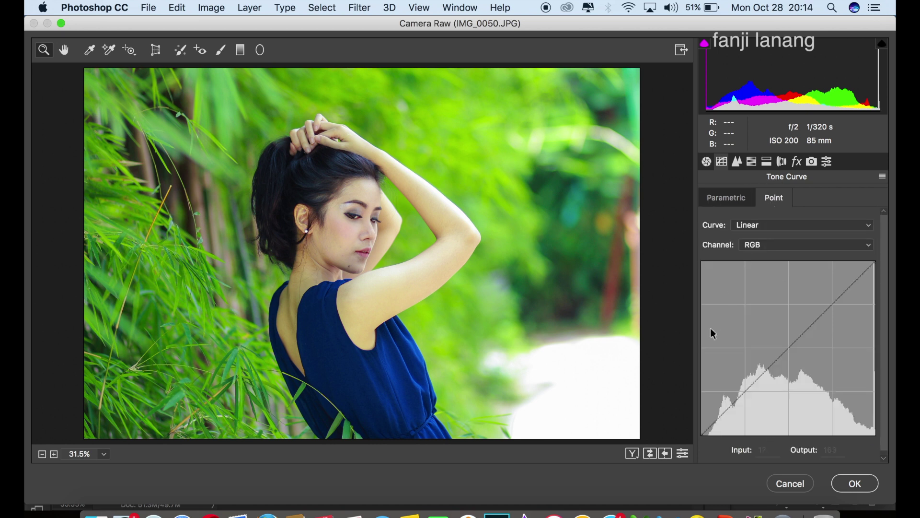
pyautogui.moveTo(702, 434); pyautogui.dragTo(698, 424)
pyautogui.moveTo(731, 392); pyautogui.dragTo(738, 391)
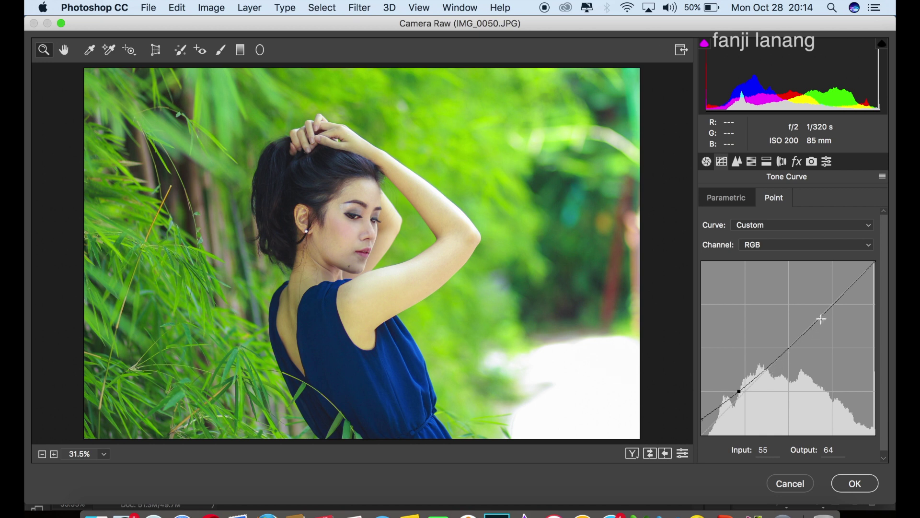
pyautogui.moveTo(835, 303); pyautogui.dragTo(834, 299)
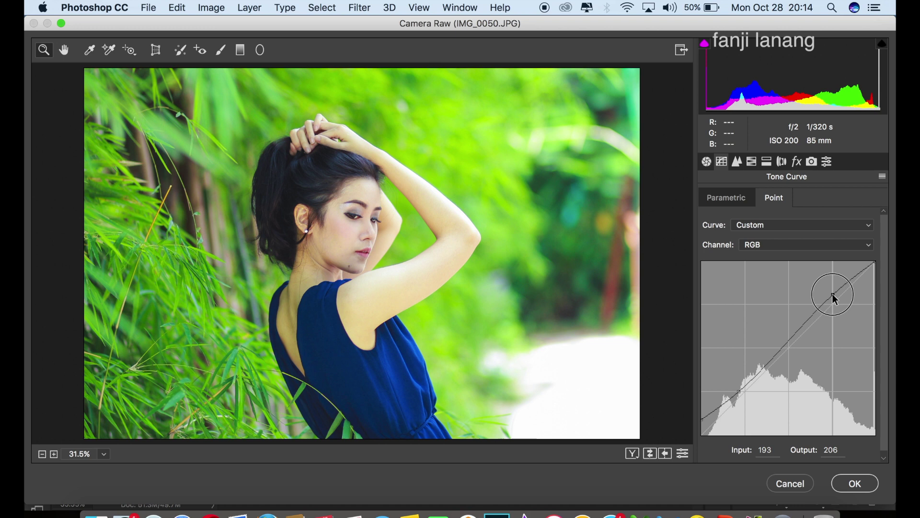
pyautogui.moveTo(834, 300); pyautogui.dragTo(834, 302)
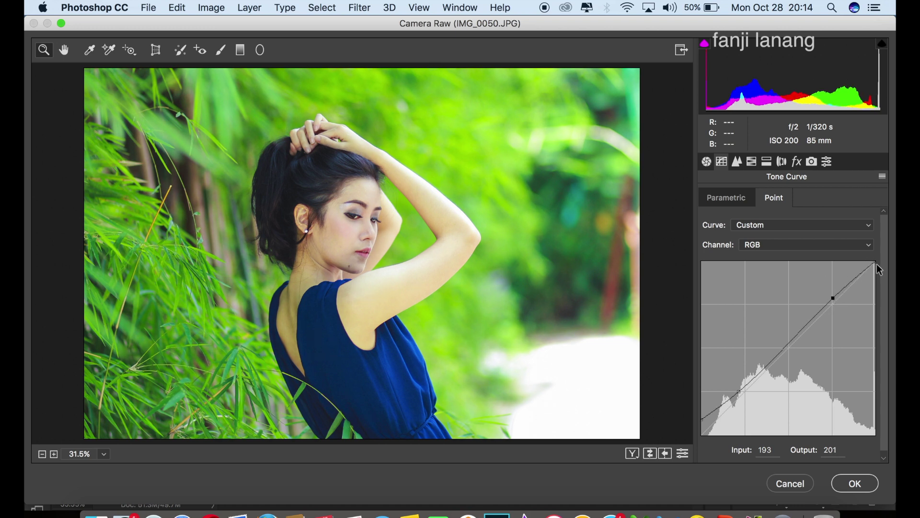
pyautogui.moveTo(878, 268); pyautogui.dragTo(883, 280)
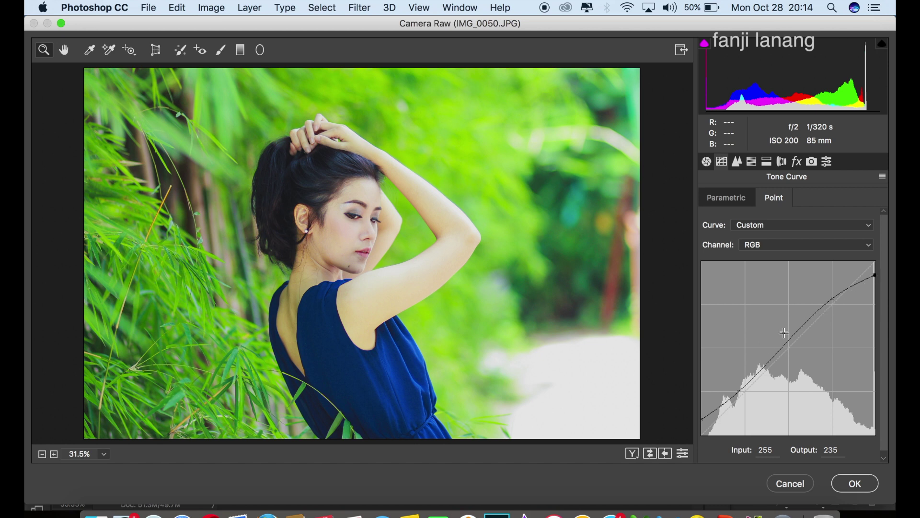
# - In HSL Hue, shift Oranges to +5 and Yellows to -23
pyautogui.click(737, 162)
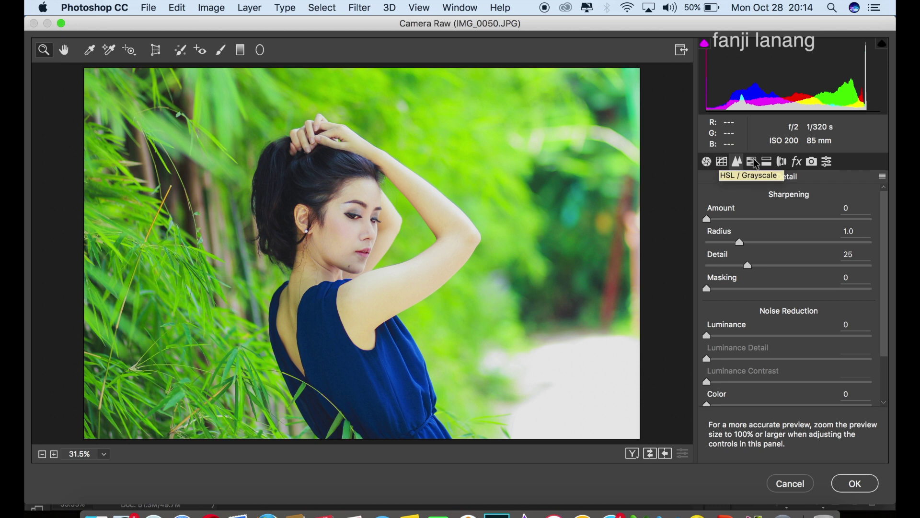
pyautogui.click(755, 163)
pyautogui.click(716, 220)
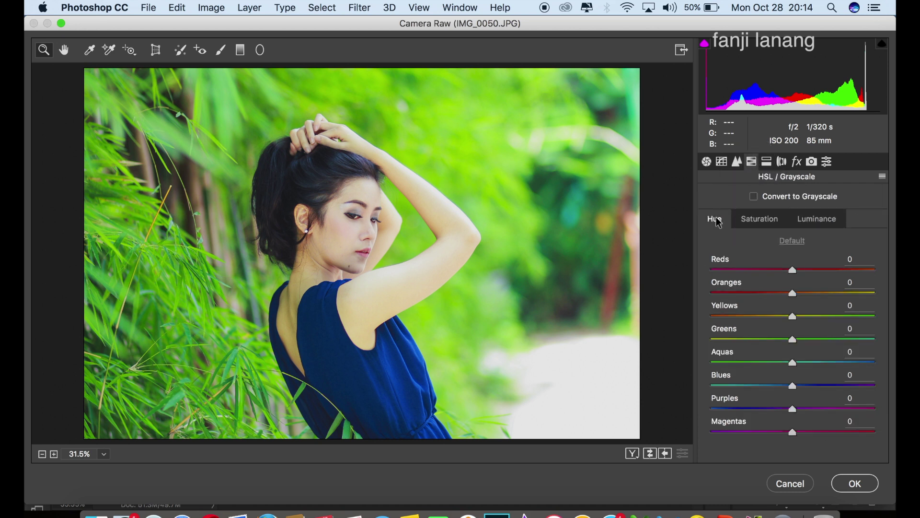
pyautogui.moveTo(794, 292); pyautogui.dragTo(797, 293)
pyautogui.moveTo(802, 303); pyautogui.dragTo(777, 329)
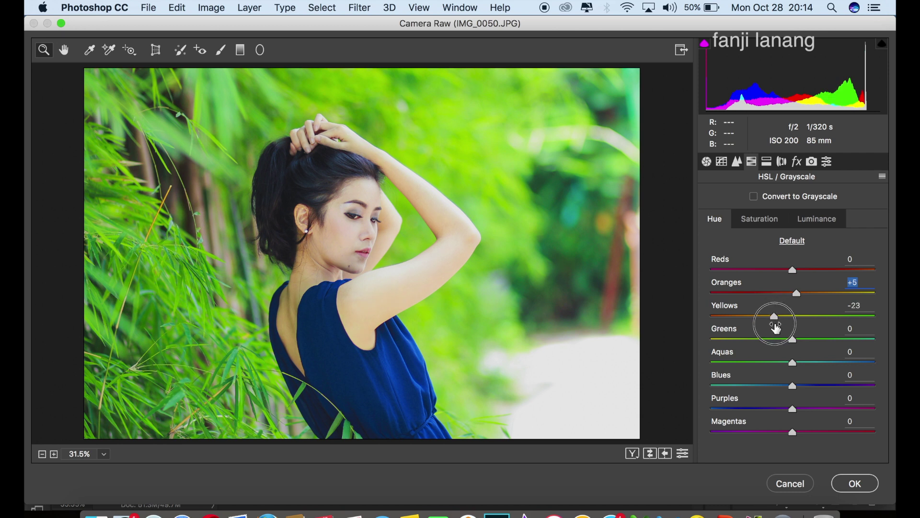
# - Set HSL Saturation: Reds +16, Oranges -19, Yellows -60, Aquas -85, Blues -40, Purples -84, Magentas +20
pyautogui.click(761, 220)
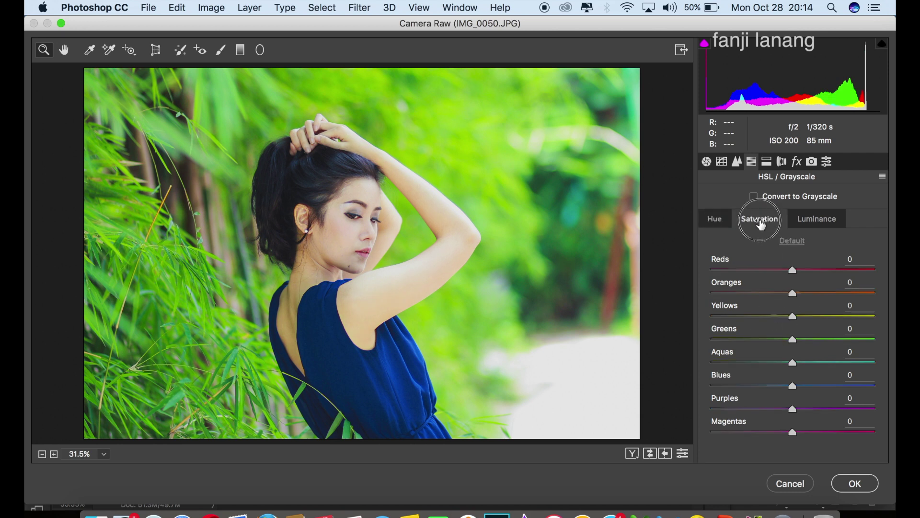
pyautogui.click(802, 269)
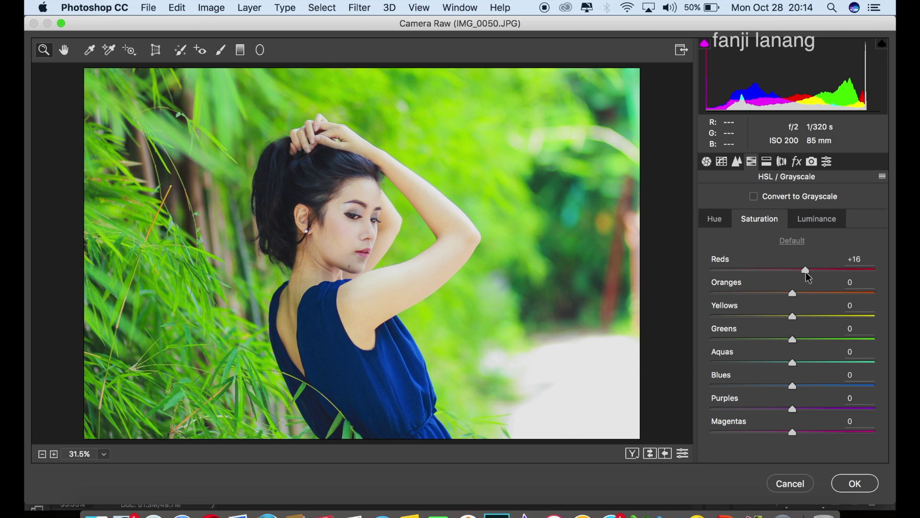
pyautogui.click(780, 293)
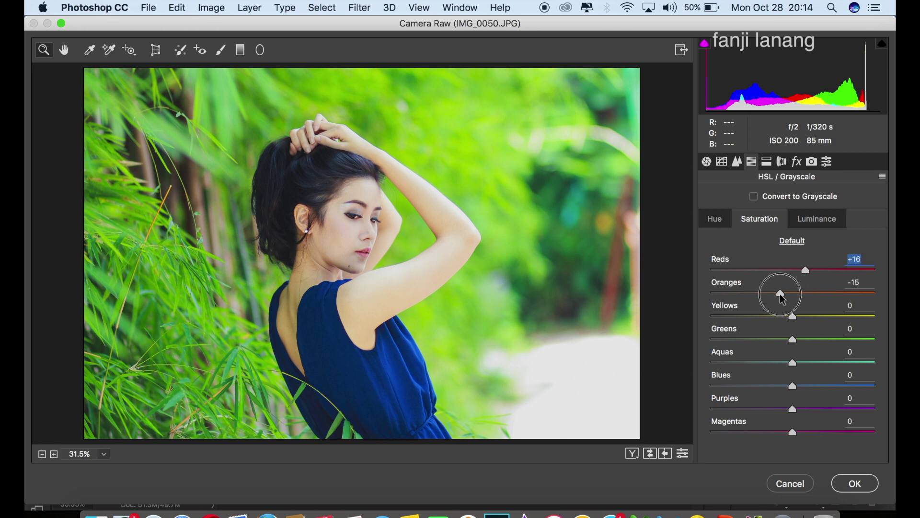
pyautogui.moveTo(779, 305); pyautogui.dragTo(777, 304)
pyautogui.click(746, 317)
pyautogui.moveTo(745, 318); pyautogui.dragTo(742, 318)
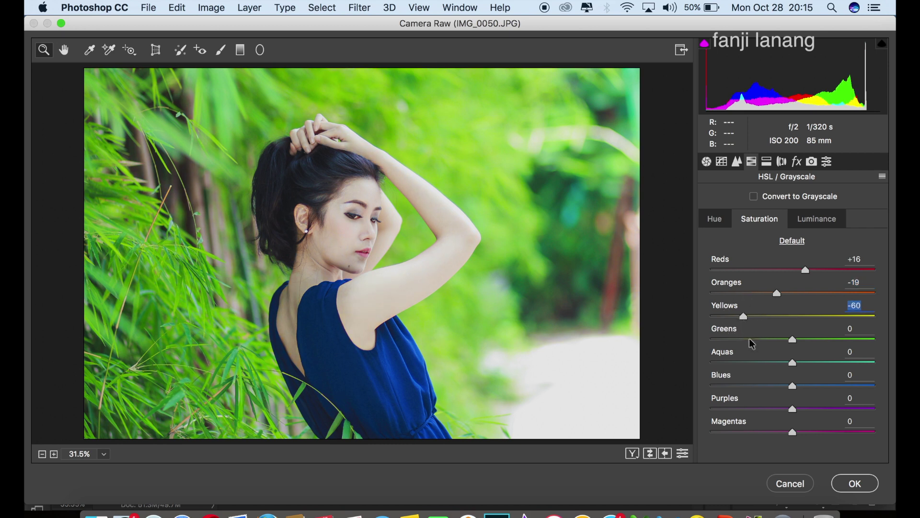
pyautogui.click(735, 363)
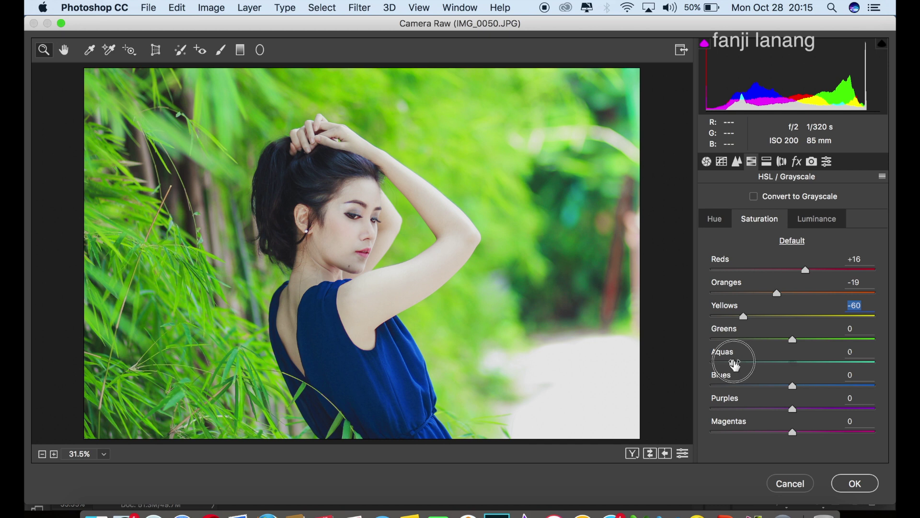
pyautogui.moveTo(736, 365); pyautogui.dragTo(725, 375)
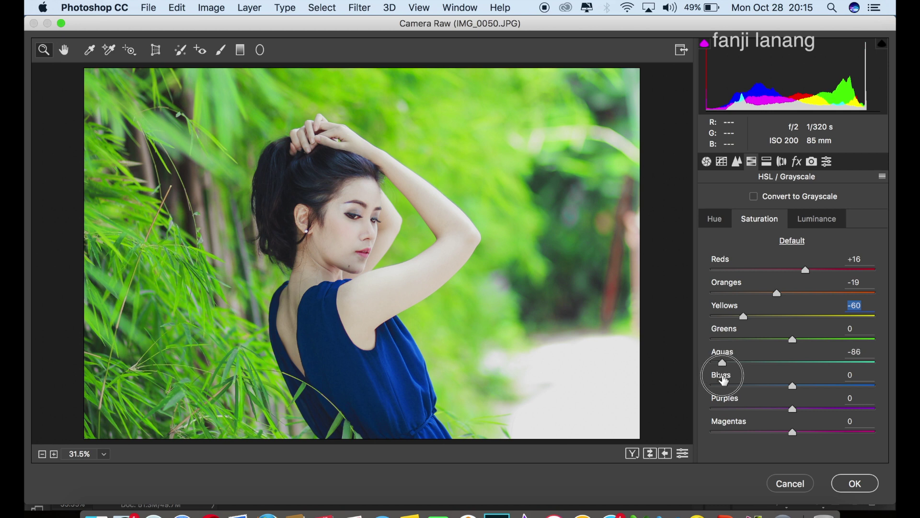
pyautogui.moveTo(724, 380); pyautogui.dragTo(761, 403)
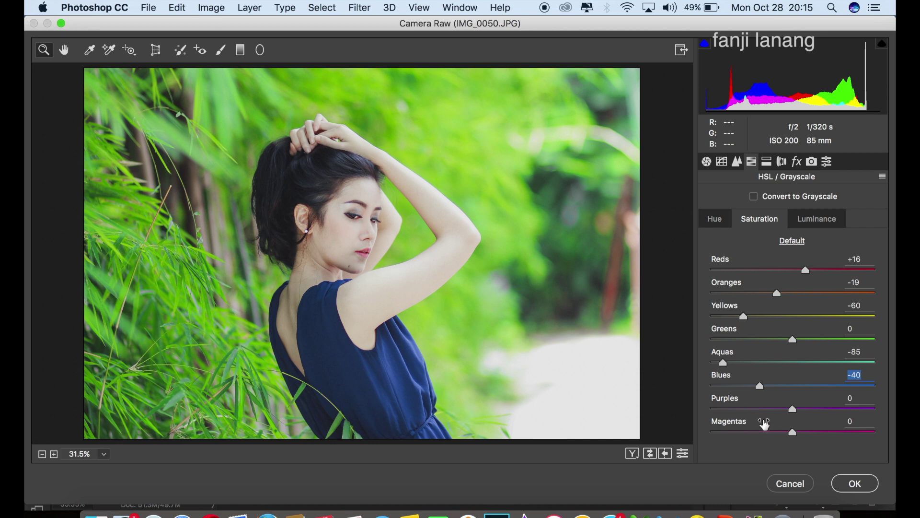
pyautogui.moveTo(738, 409); pyautogui.dragTo(729, 411)
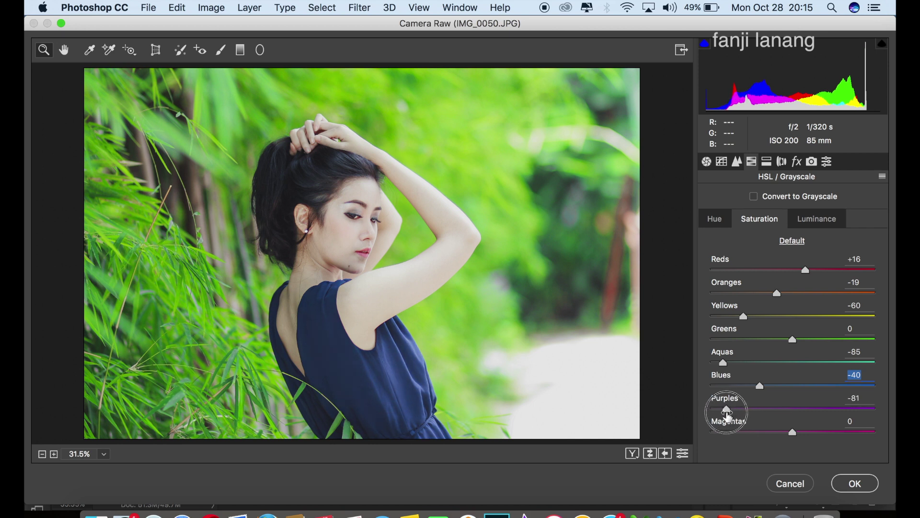
pyautogui.moveTo(729, 413); pyautogui.dragTo(726, 420)
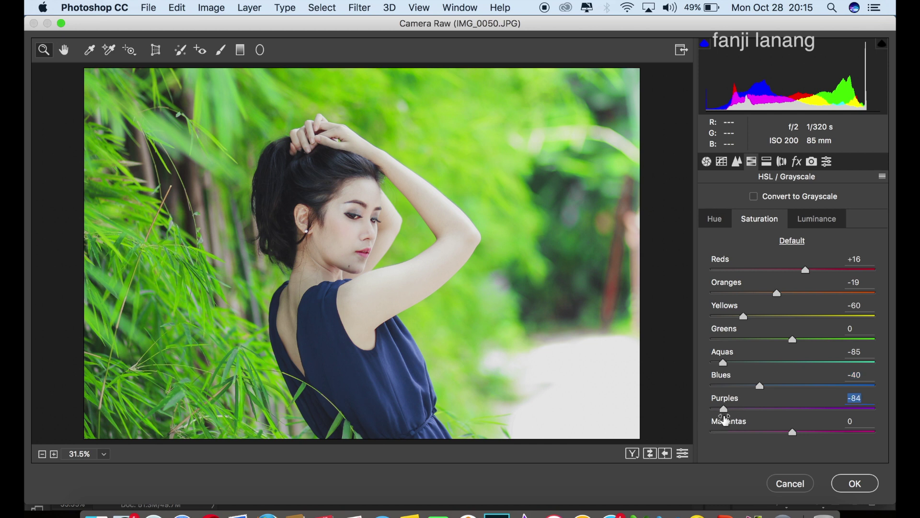
pyautogui.moveTo(799, 430); pyautogui.dragTo(810, 441)
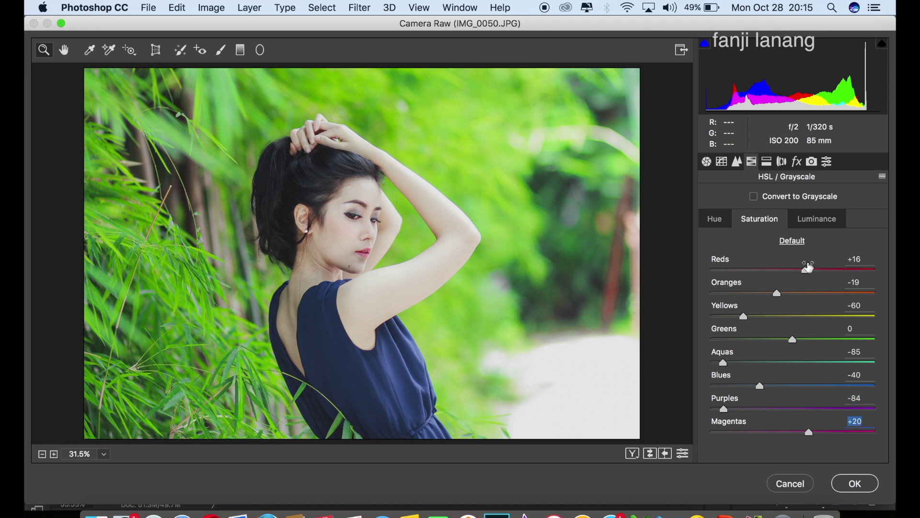
# - Set HSL Luminance to Reds +25, Oranges +50, Yellows +29 and Magentas -10
pyautogui.click(817, 221)
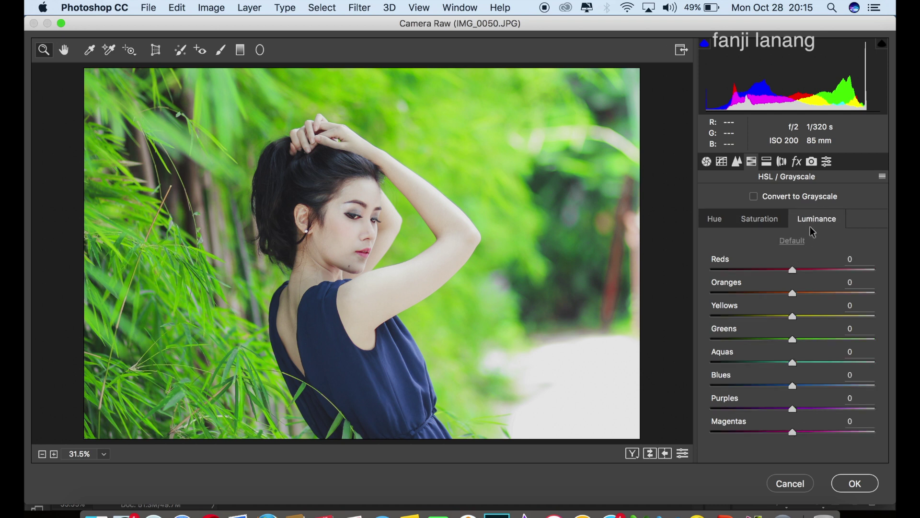
pyautogui.moveTo(800, 266); pyautogui.dragTo(810, 270)
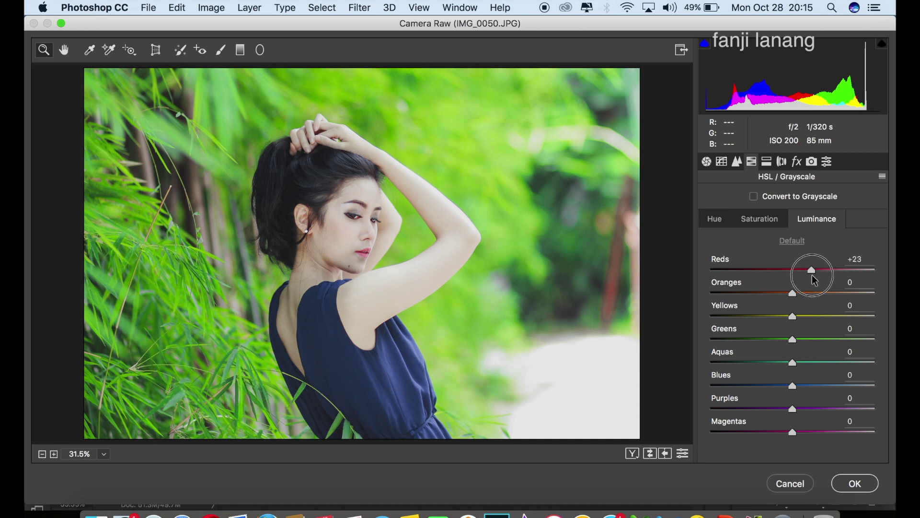
pyautogui.moveTo(815, 281); pyautogui.dragTo(836, 300)
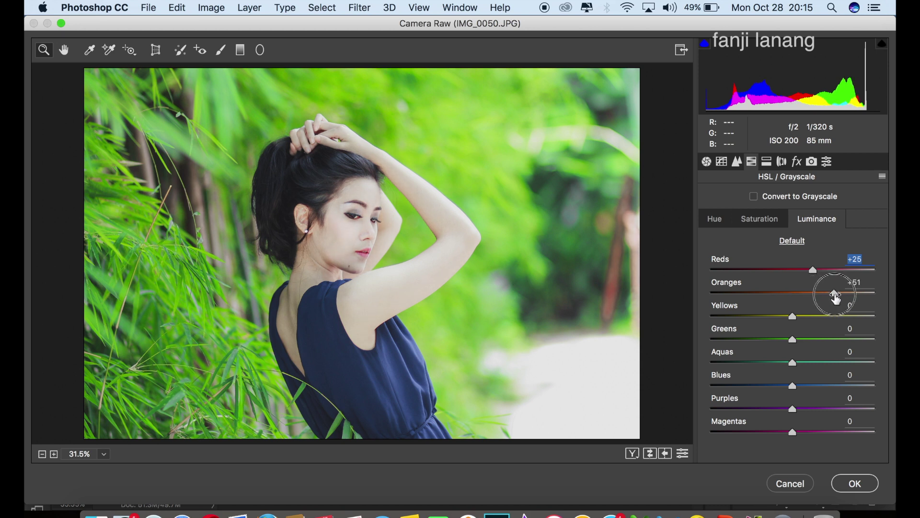
pyautogui.click(817, 316)
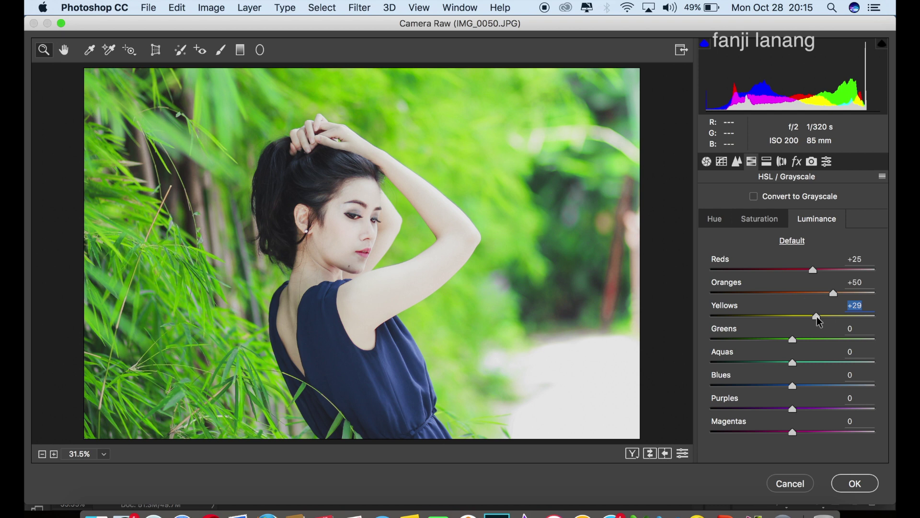
pyautogui.click(784, 433)
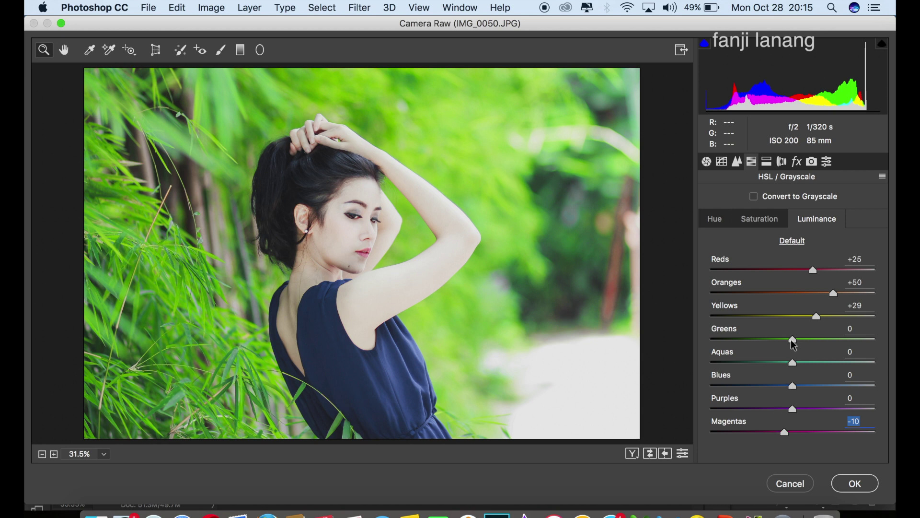
pyautogui.click(766, 162)
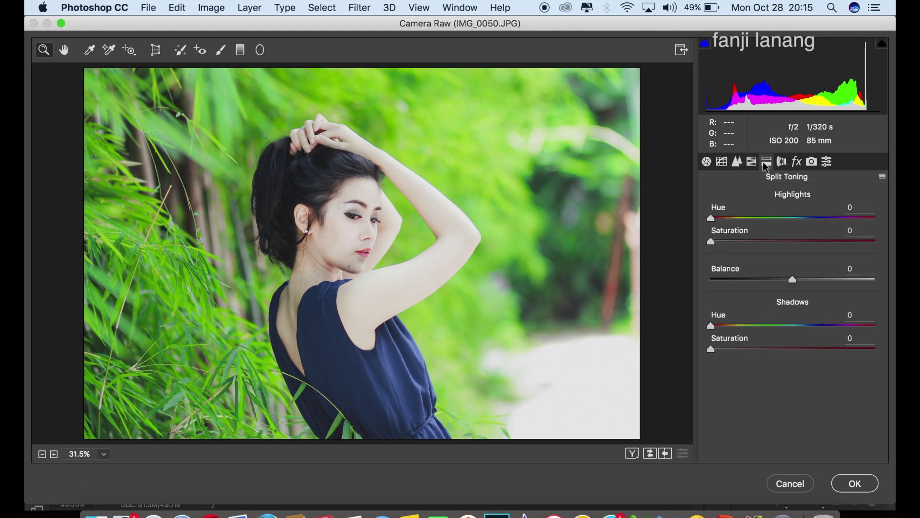
# - Split-tone with Highlights Hue 129/Saturation 3, Balance -65, Shadows Hue 228/Saturation 3
pyautogui.click(758, 219)
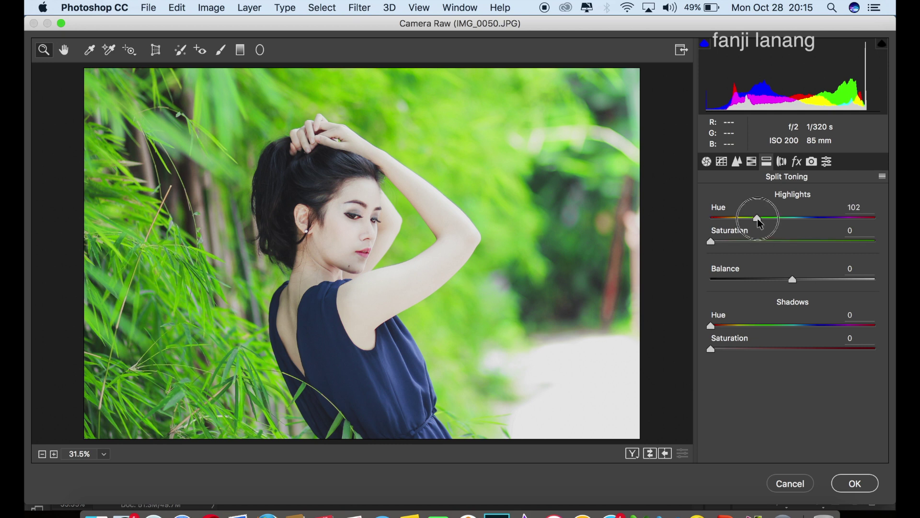
pyautogui.moveTo(757, 220); pyautogui.dragTo(769, 218)
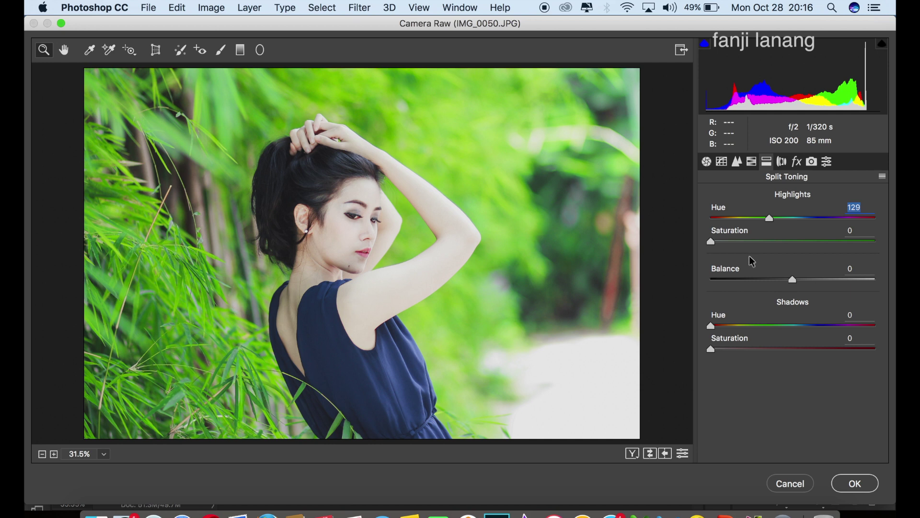
pyautogui.click(743, 278)
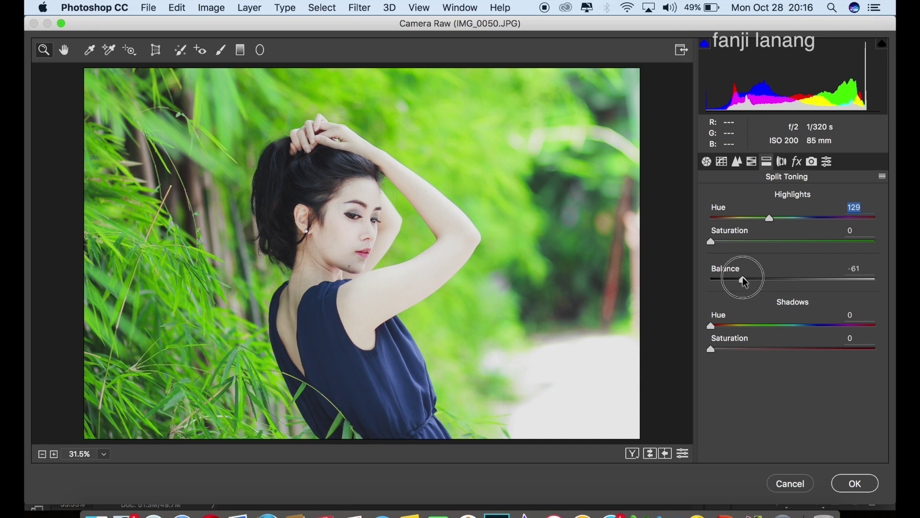
pyautogui.moveTo(745, 282); pyautogui.dragTo(741, 285)
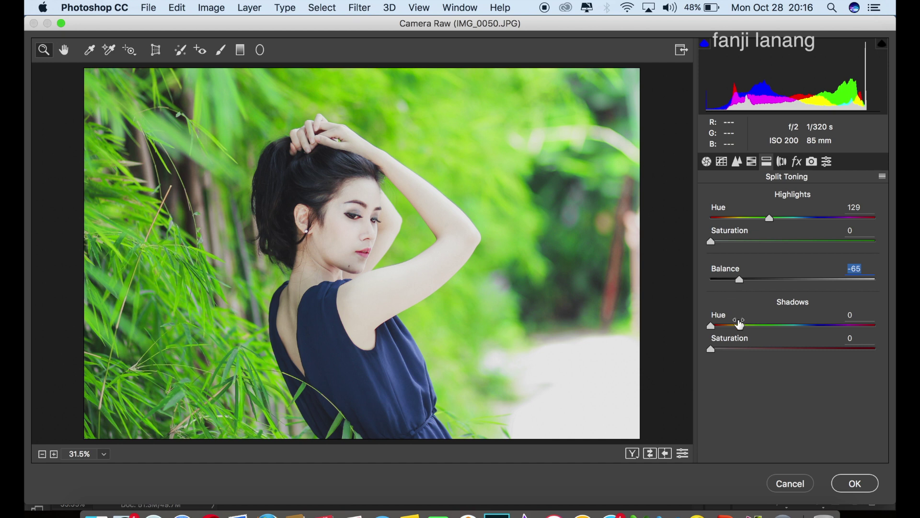
pyautogui.moveTo(741, 330)
pyautogui.mouseDown()
pyautogui.moveTo(814, 332)
pyautogui.moveTo(807, 338)
pyautogui.moveTo(817, 341)
pyautogui.mouseUp()
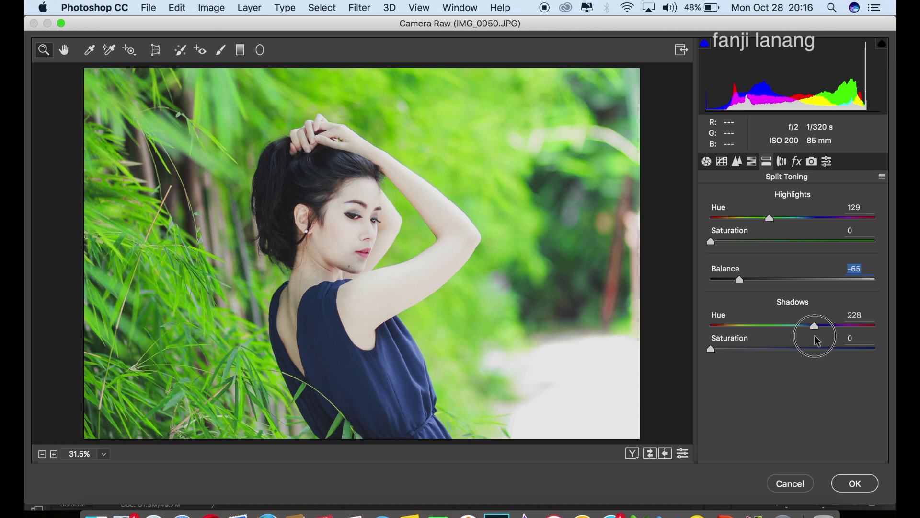
pyautogui.moveTo(817, 340); pyautogui.dragTo(816, 343)
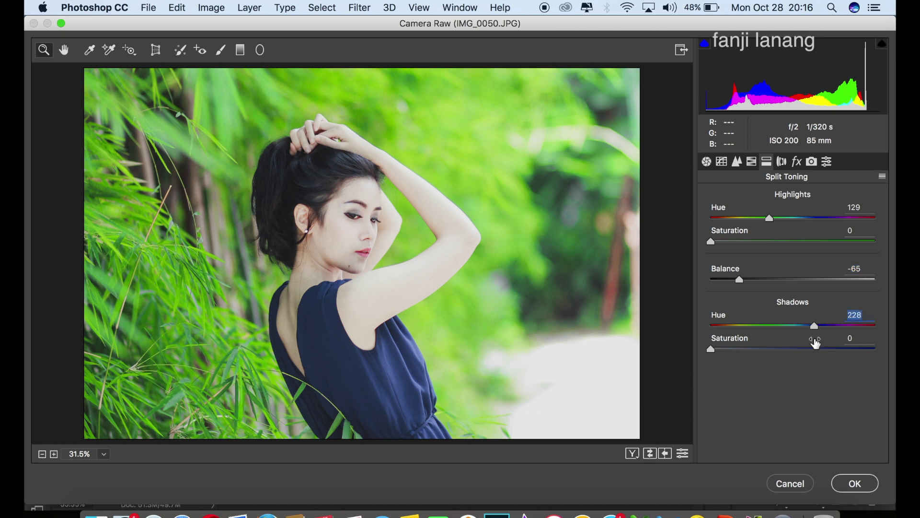
pyautogui.moveTo(715, 243); pyautogui.dragTo(718, 245)
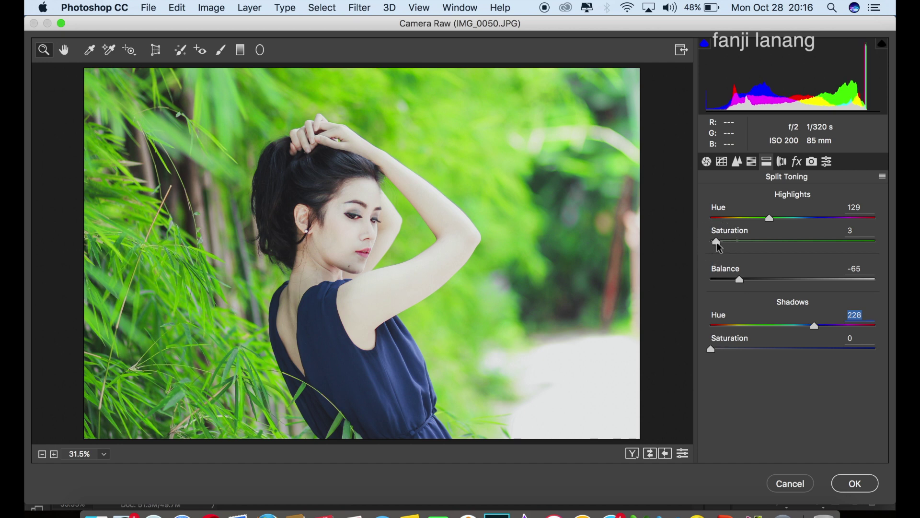
pyautogui.moveTo(712, 350); pyautogui.dragTo(719, 356)
# - Calibrate Shadows Tint +5, Green Hue +7/Sat -3, Blue Hue +5/Sat -5, then apply the filter
pyautogui.click(782, 162)
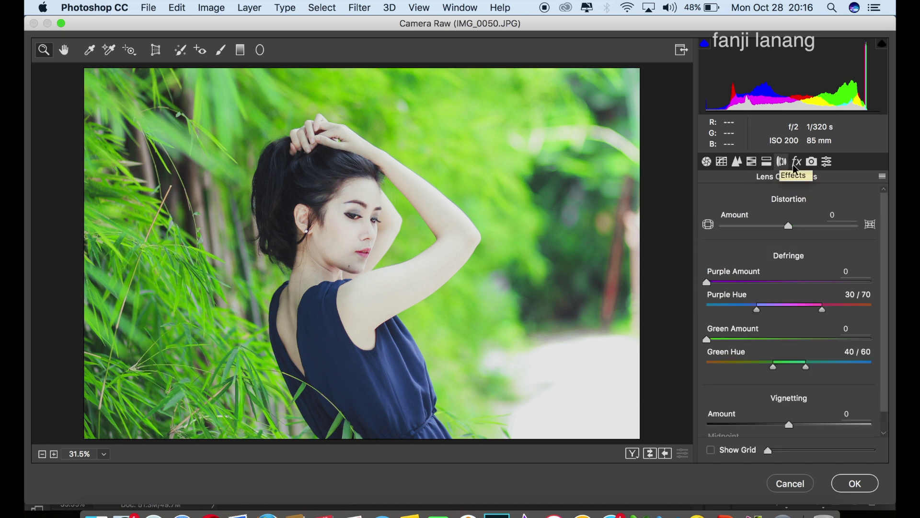
pyautogui.click(797, 162)
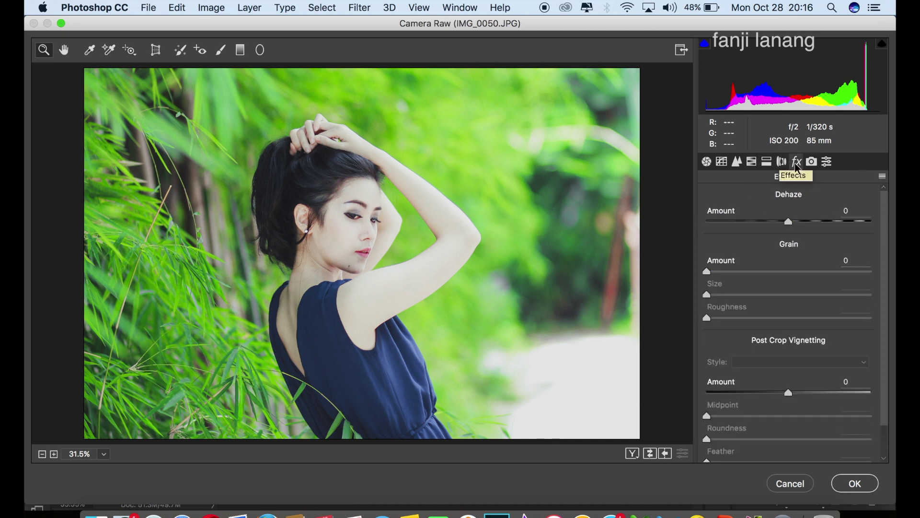
pyautogui.click(812, 163)
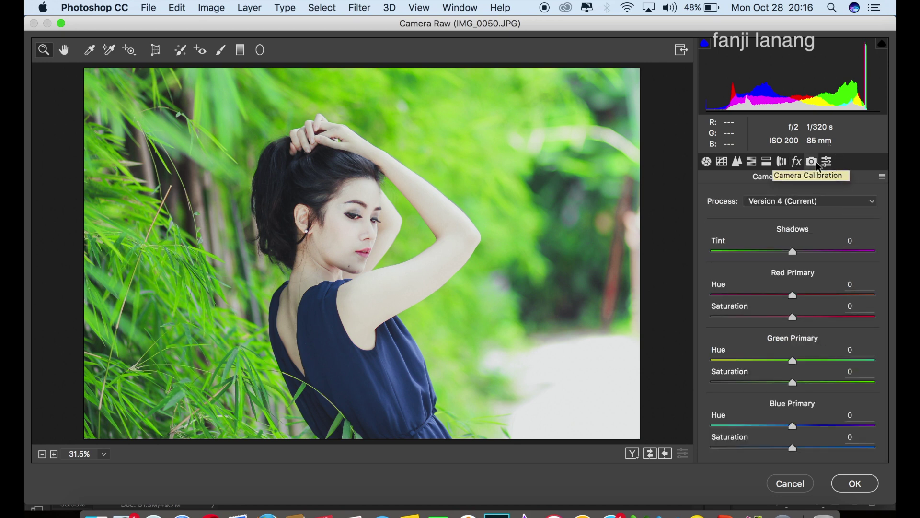
pyautogui.moveTo(793, 252); pyautogui.dragTo(799, 254)
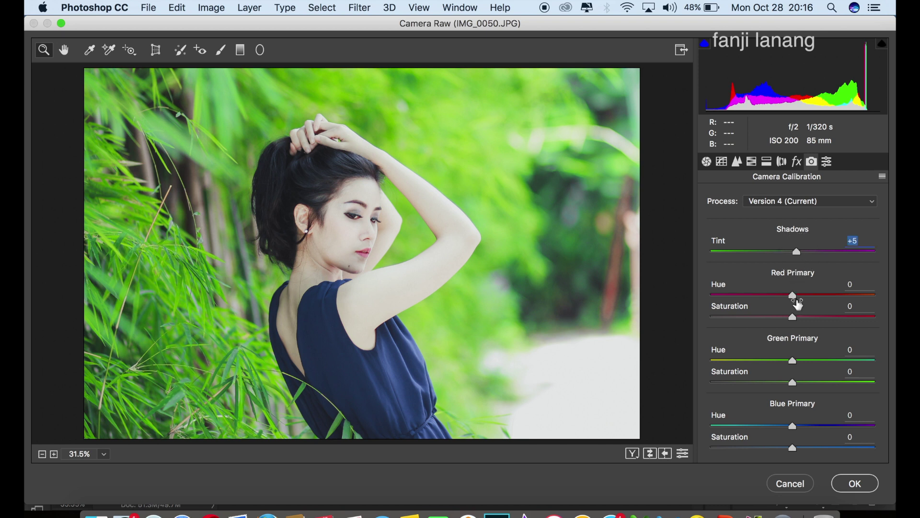
pyautogui.moveTo(795, 361)
pyautogui.mouseDown()
pyautogui.moveTo(803, 370)
pyautogui.moveTo(793, 393)
pyautogui.mouseUp()
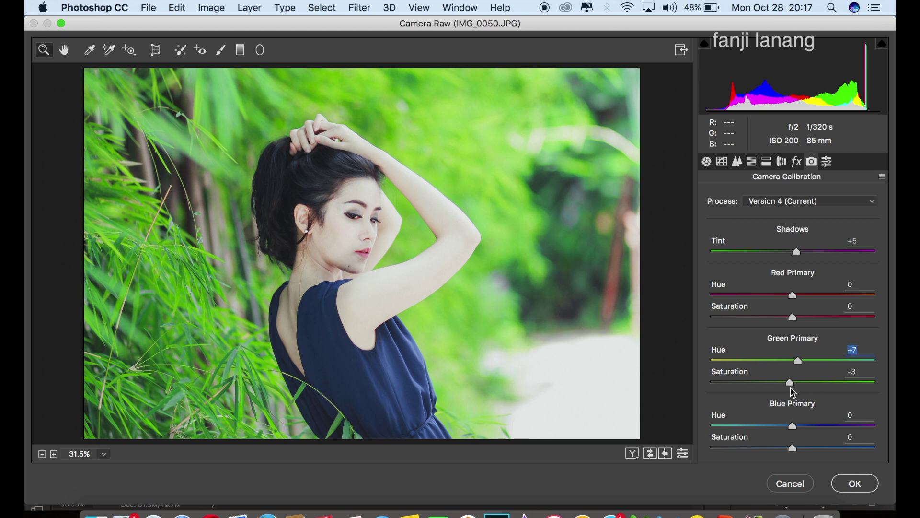
pyautogui.moveTo(793, 427)
pyautogui.mouseDown()
pyautogui.moveTo(799, 444)
pyautogui.moveTo(787, 449)
pyautogui.mouseUp()
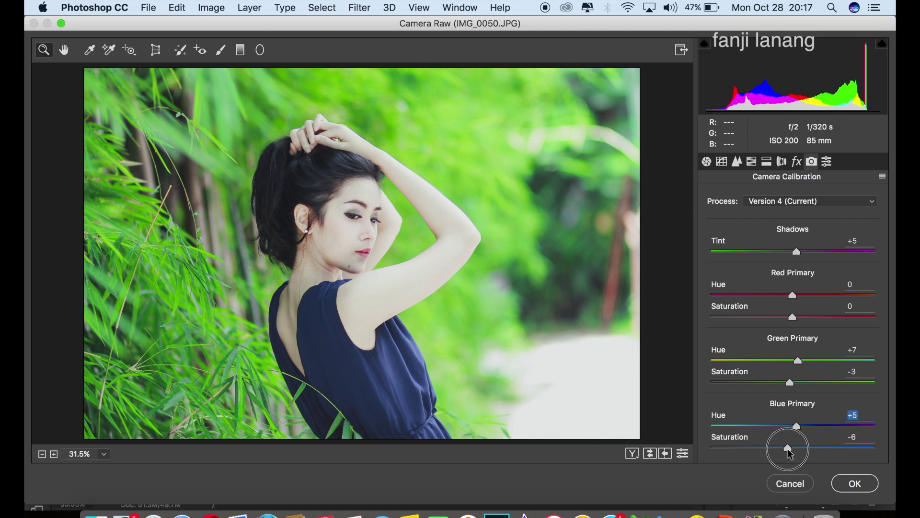
pyautogui.moveTo(788, 449); pyautogui.dragTo(789, 451)
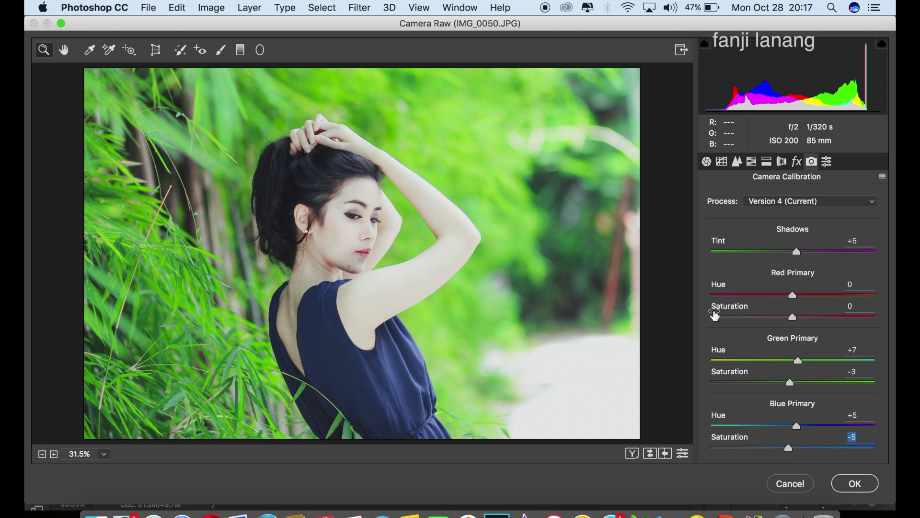
pyautogui.click(632, 453)
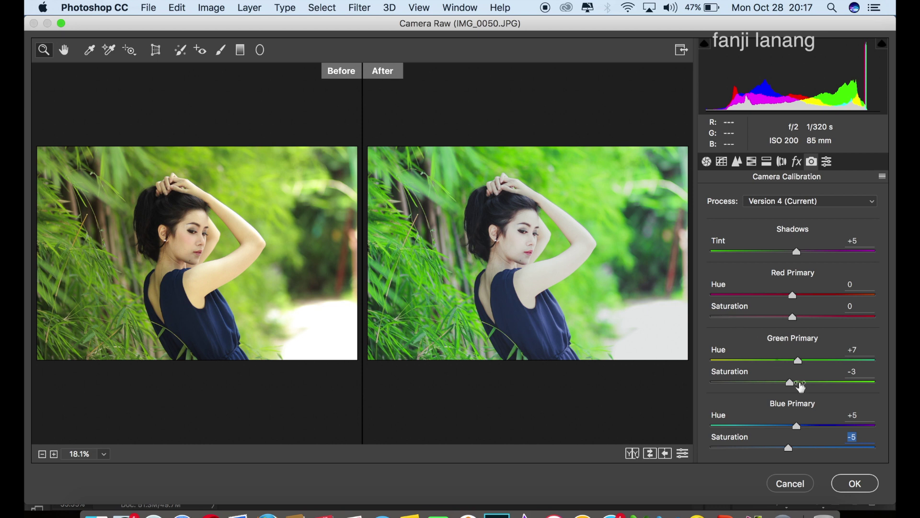
pyautogui.click(854, 487)
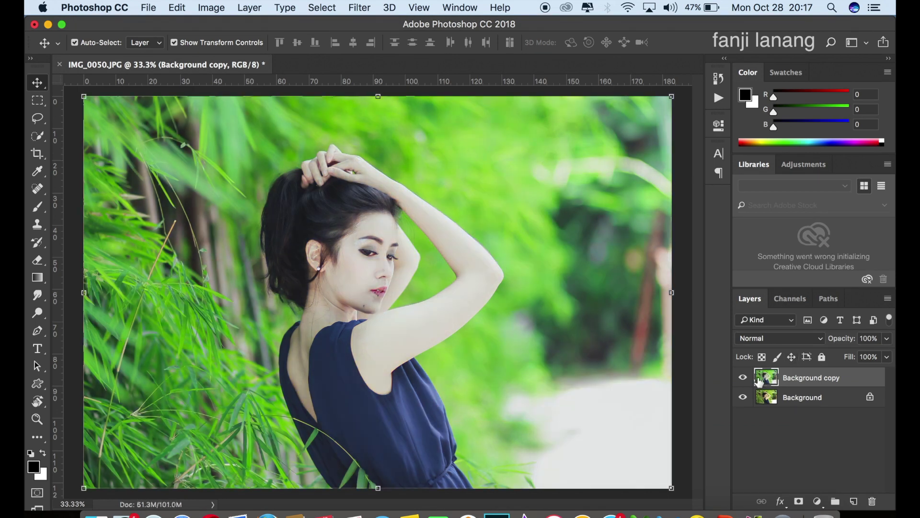
# - Compare with the original, then stamp a white signature-brush watermark at lower right on new Layer 1
pyautogui.click(744, 377)
pyautogui.click(854, 500)
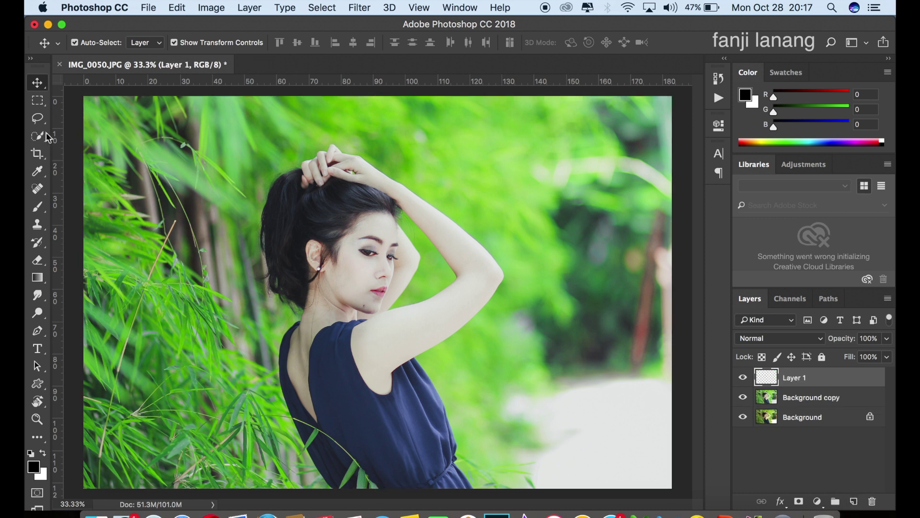
pyautogui.click(38, 206)
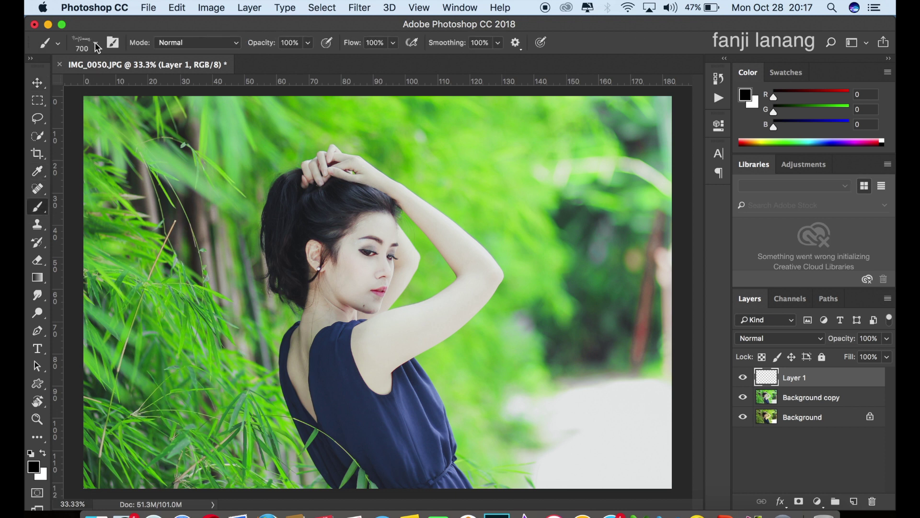
pyautogui.click(96, 46)
pyautogui.click(677, 50)
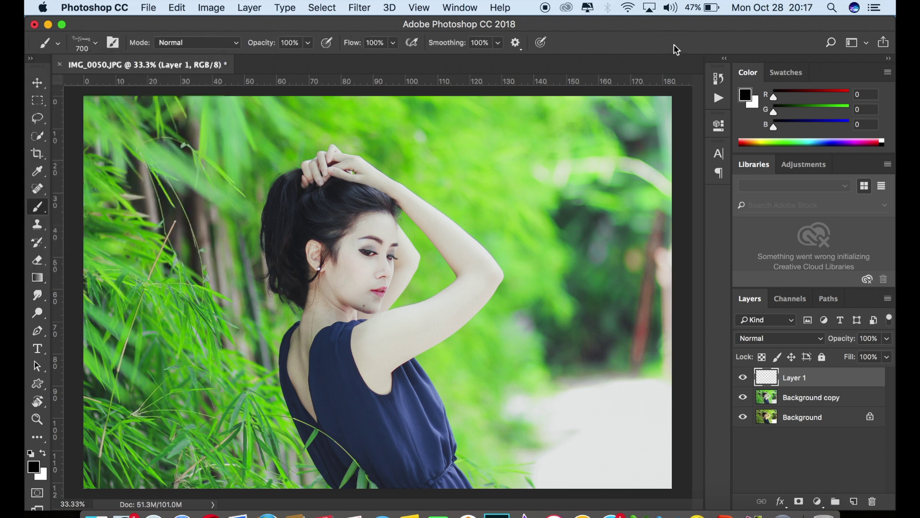
pyautogui.click(44, 454)
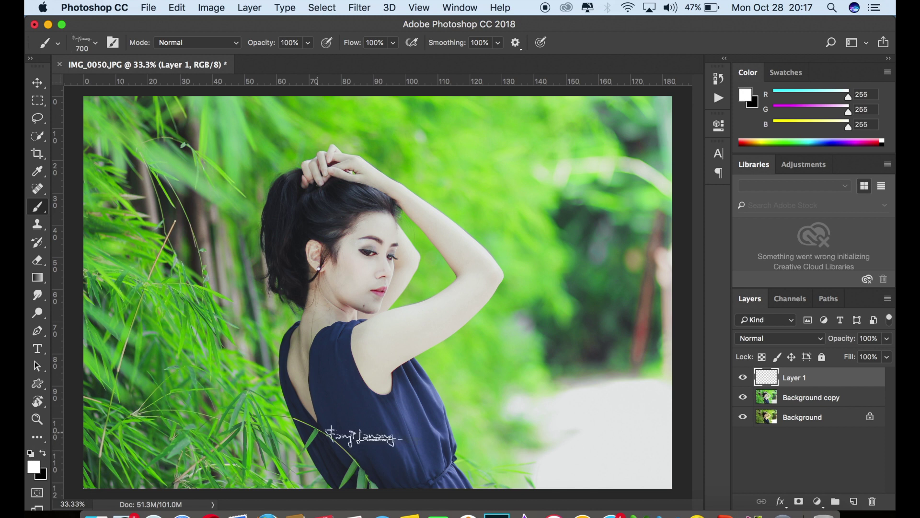
pyautogui.click(615, 469)
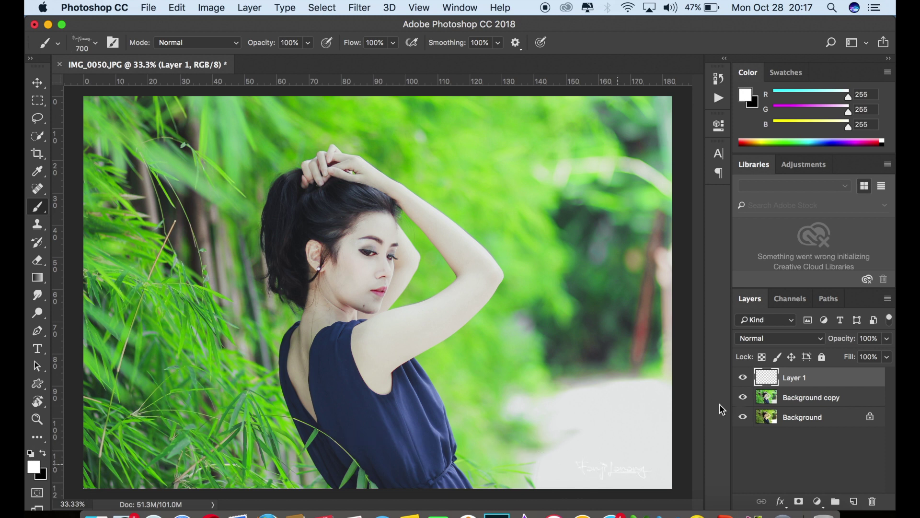